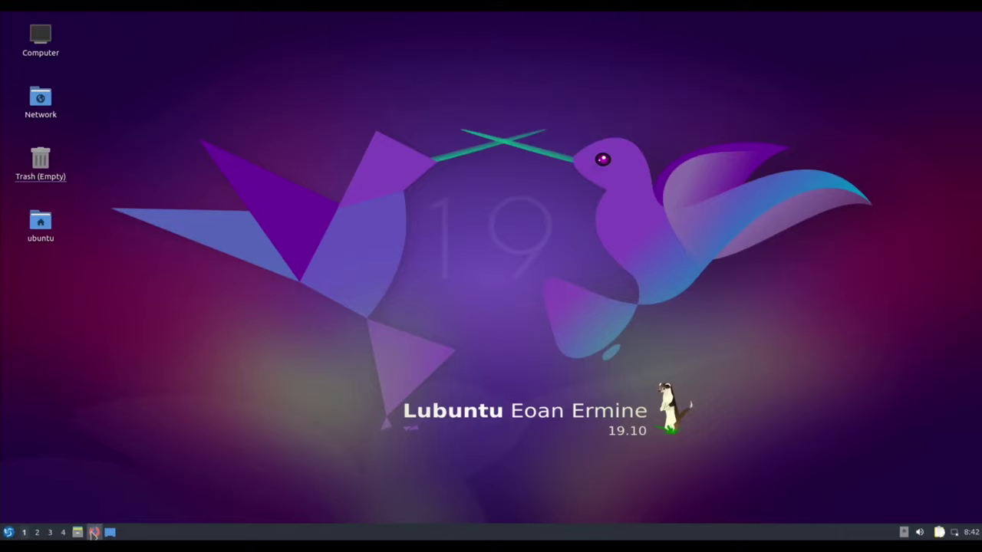
- Open a Firefox window, scroll through its welcome page, and close it
{"action": "left_click", "coordinate": [92, 533]}
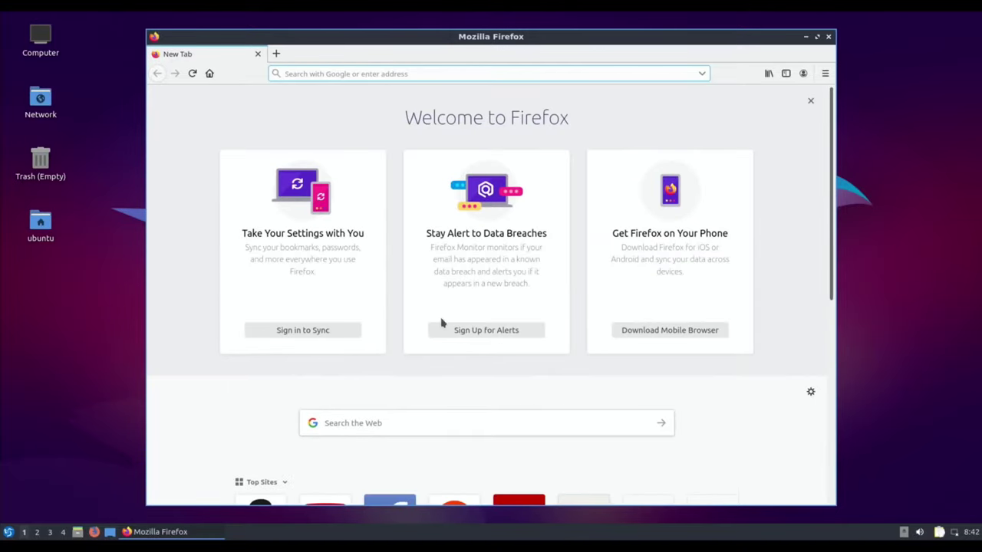
{"action": "scroll", "coordinate": [441, 323], "scroll_direction": "down", "scroll_amount": 5}
{"action": "scroll", "coordinate": [441, 323], "scroll_direction": "up", "scroll_amount": 4}
{"action": "left_click", "coordinate": [828, 38]}
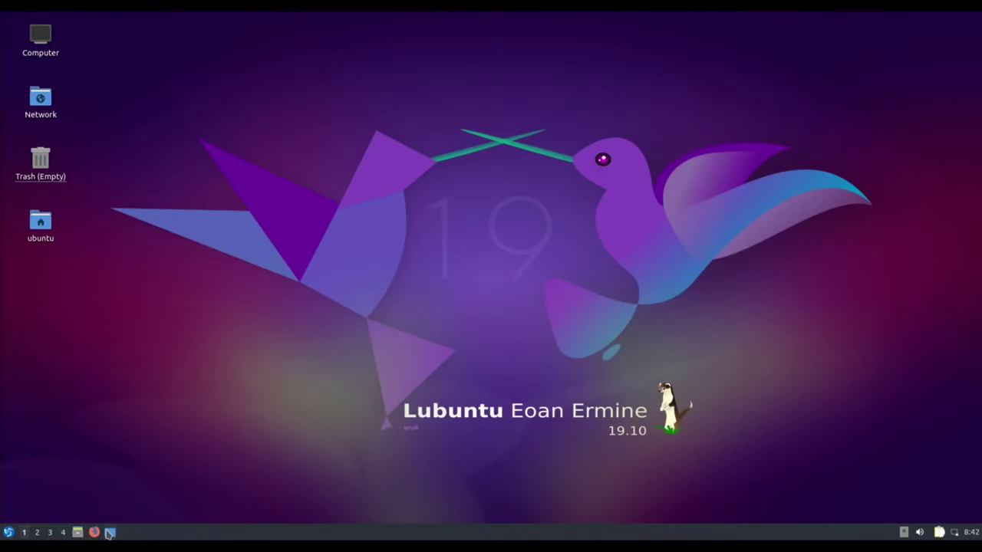
- Browse the LXQt main menu categories, then dismiss the menu without launching anything
{"action": "left_click", "coordinate": [9, 532]}
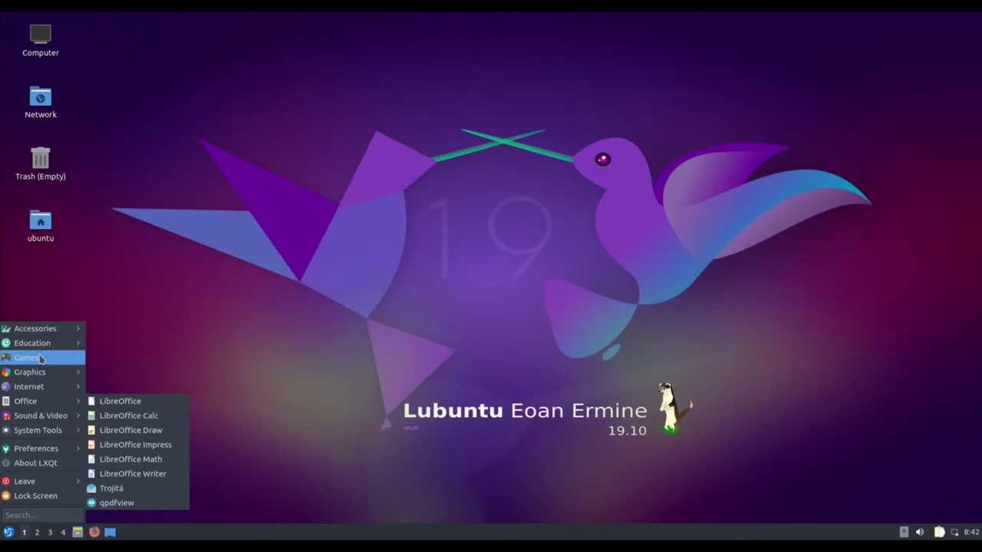
{"action": "mouse_move", "coordinate": [40, 330]}
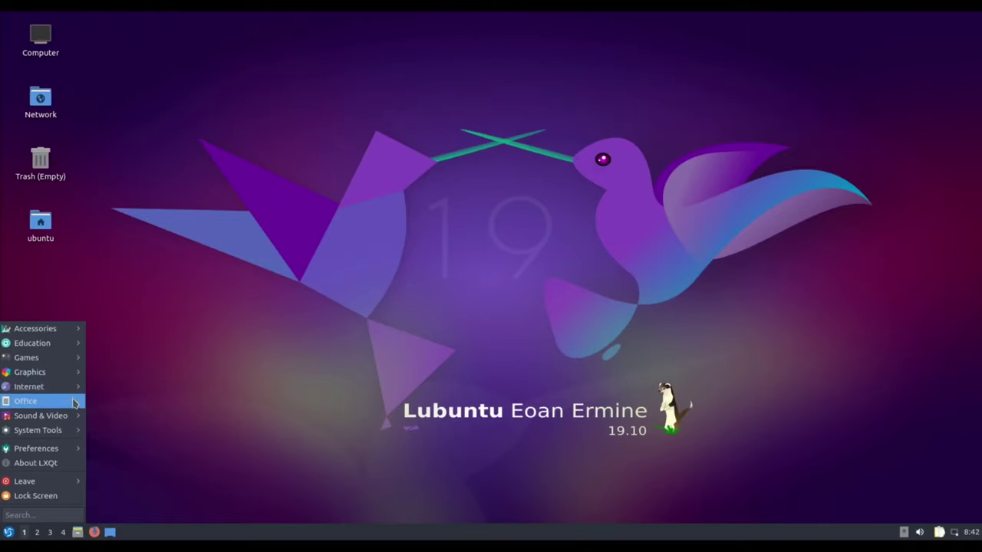
{"action": "mouse_move", "coordinate": [77, 418]}
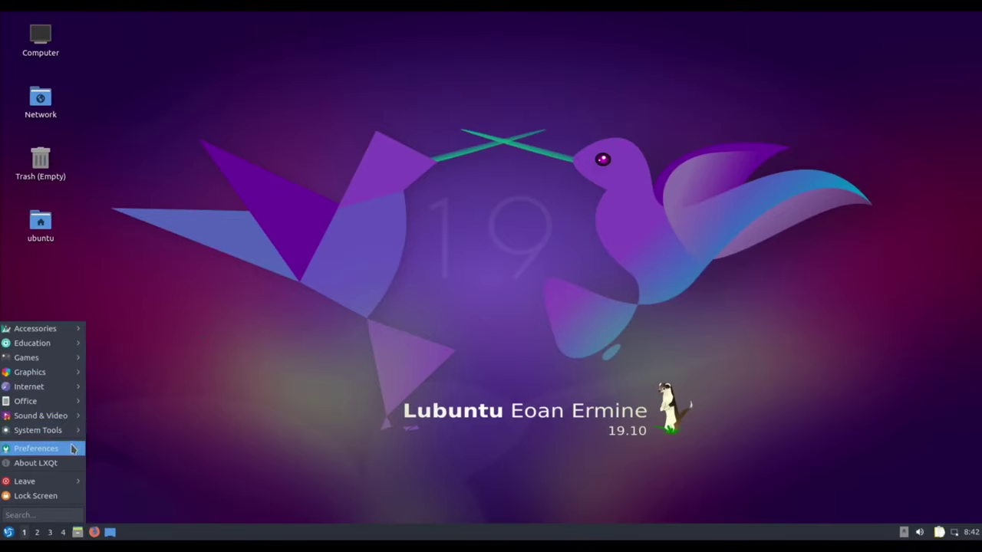
{"action": "left_click", "coordinate": [346, 389]}
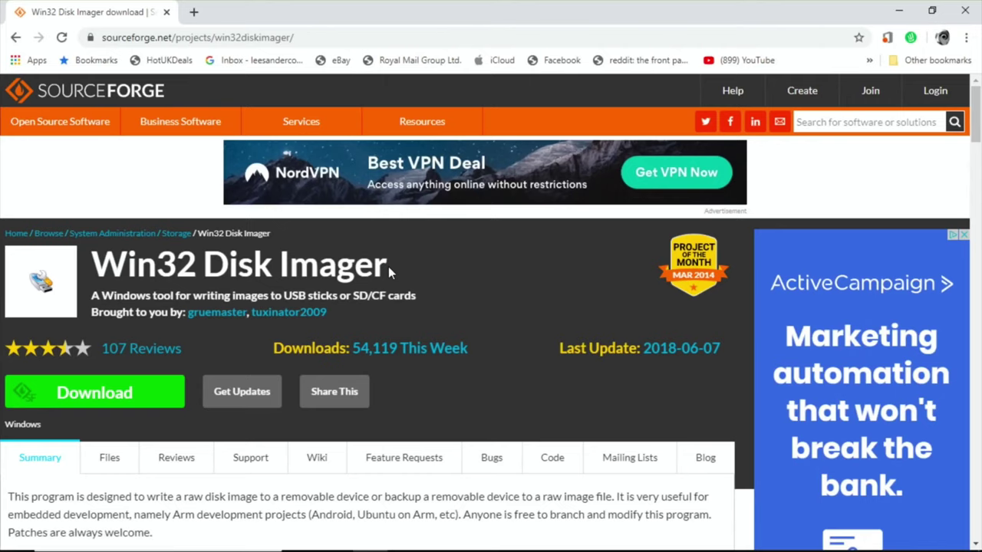
- Minimise Chrome, launch Win32 Disk Imager from its desktop shortcut, and approve the UAC prompt
{"action": "mouse_move", "coordinate": [360, 548]}
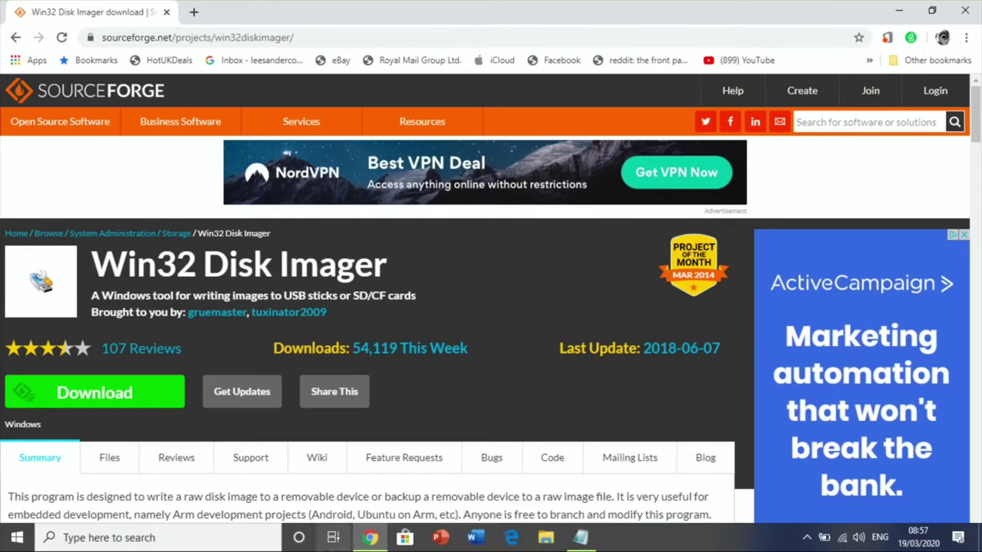
{"action": "left_click", "coordinate": [370, 537]}
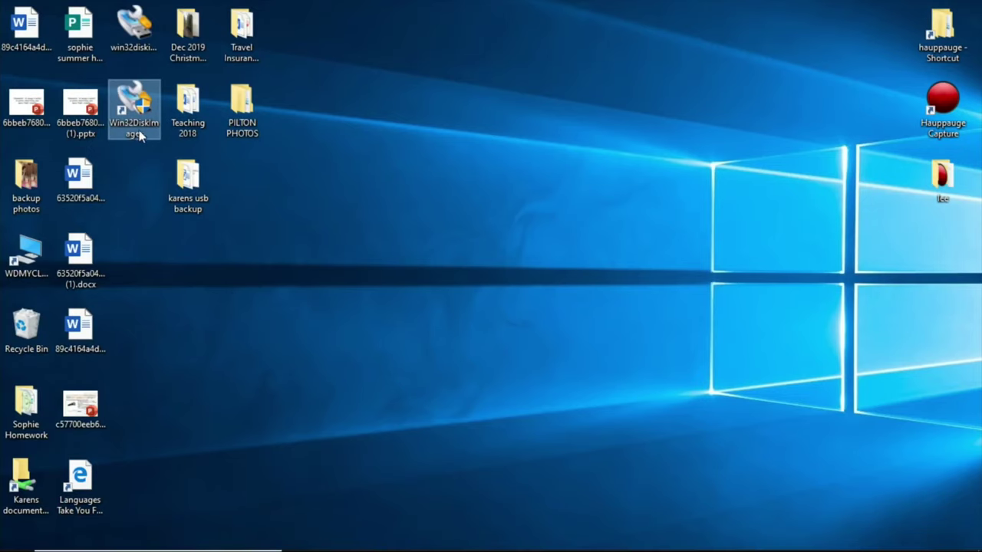
{"action": "double_click", "coordinate": [138, 133]}
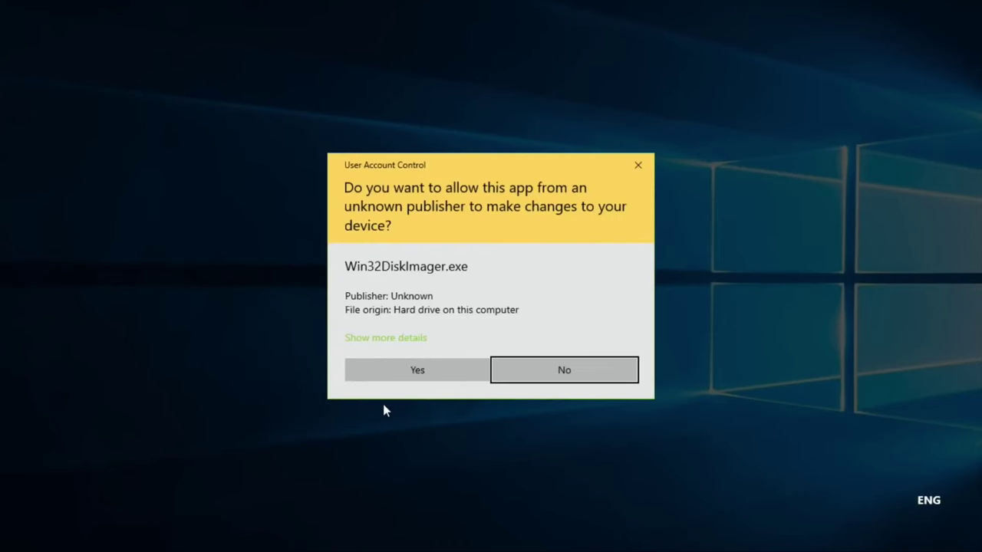
{"action": "left_click", "coordinate": [419, 375]}
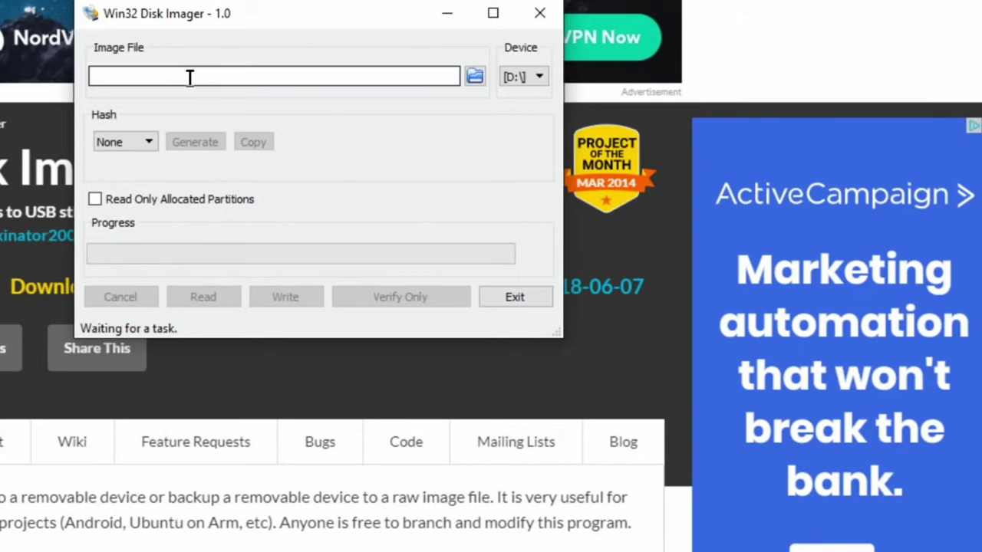
- Name the image file Lubuntu191001.img in Downloads, removing the stray space from the name
{"action": "left_click", "coordinate": [475, 77]}
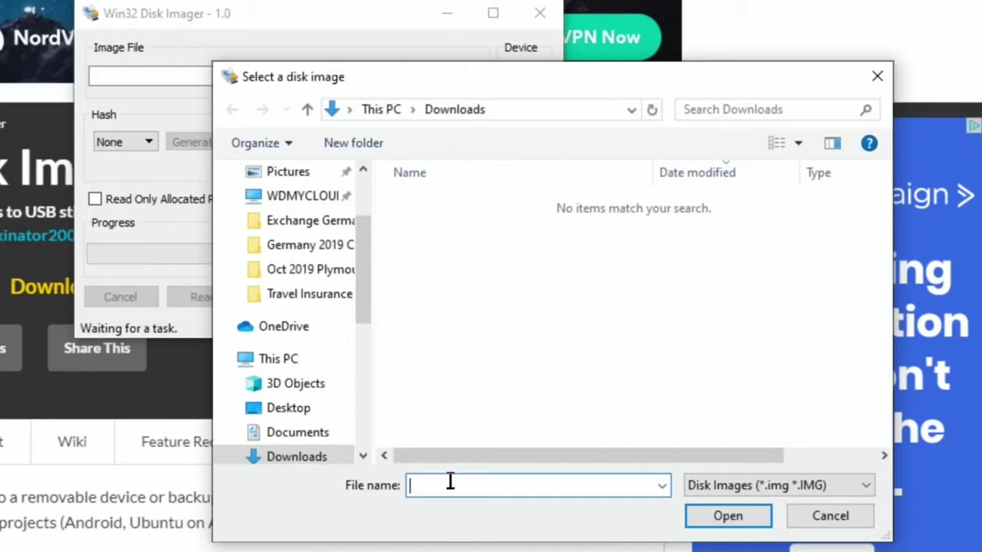
{"action": "type", "text": "Lubuntu 191001.img"}
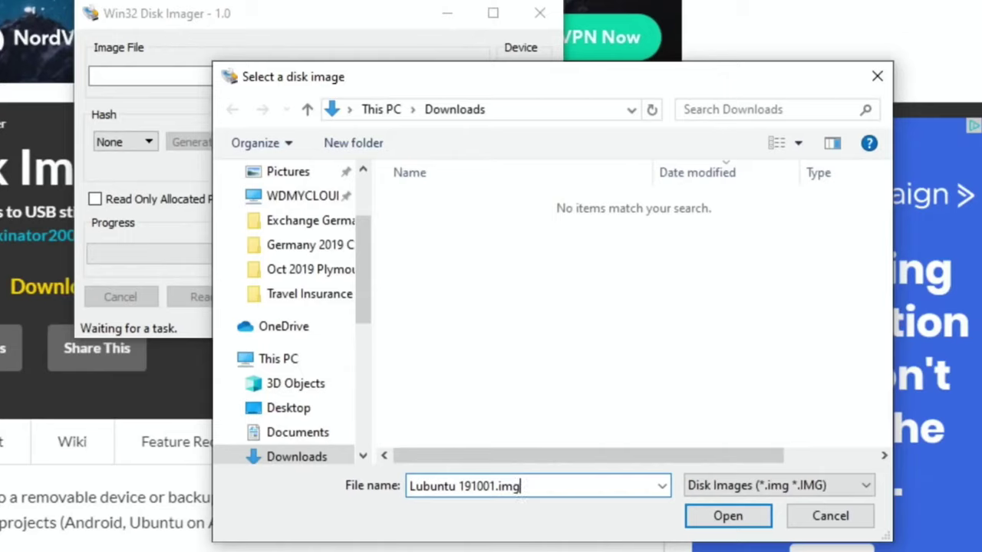
{"action": "left_click", "coordinate": [458, 489]}
{"action": "key", "text": "BackSpace"}
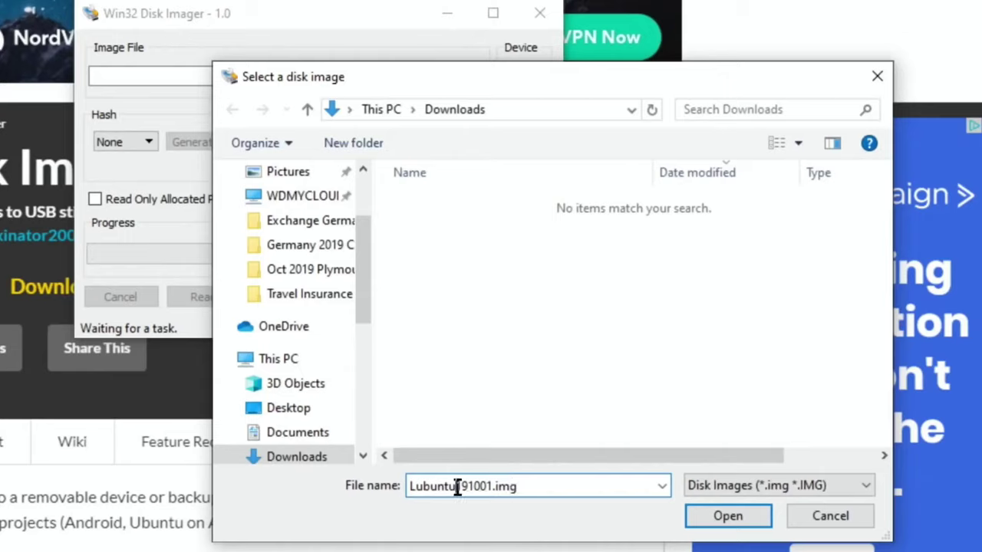
{"action": "left_click", "coordinate": [750, 517]}
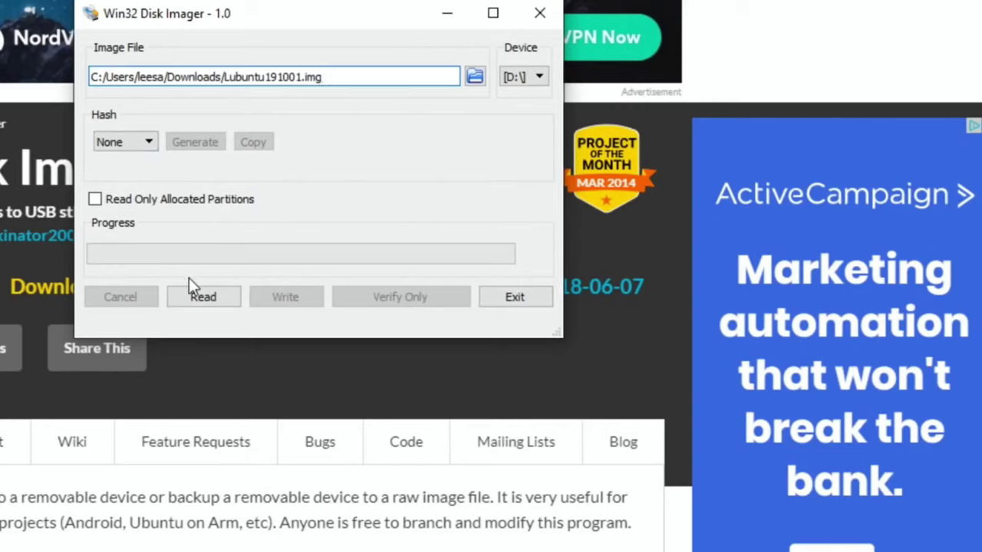
- Read the SD card in device D:\ into Lubuntu191001.img
{"action": "left_click", "coordinate": [196, 298]}
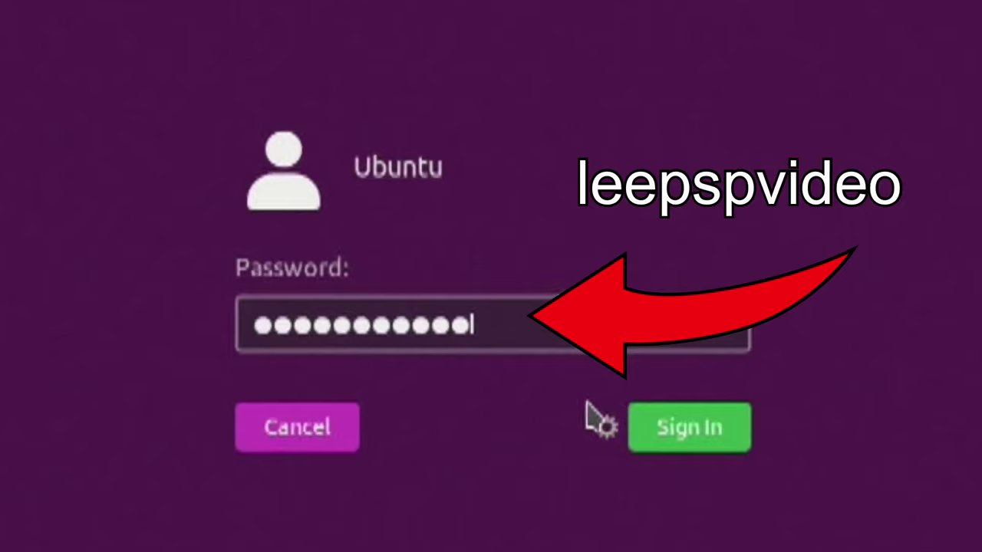
- Sign in with the Lubuntu session, then check for updates in Muon Package Manager
{"action": "key", "text": "Return"}
{"action": "left_click", "coordinate": [606, 434]}
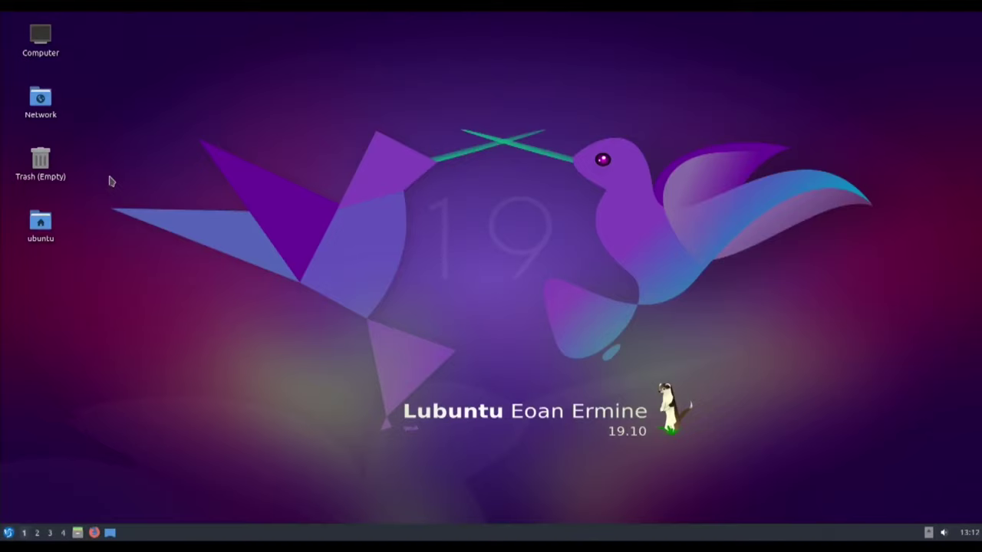
{"action": "left_click", "coordinate": [45, 225]}
{"action": "key", "text": "super"}
{"action": "key", "text": "super"}
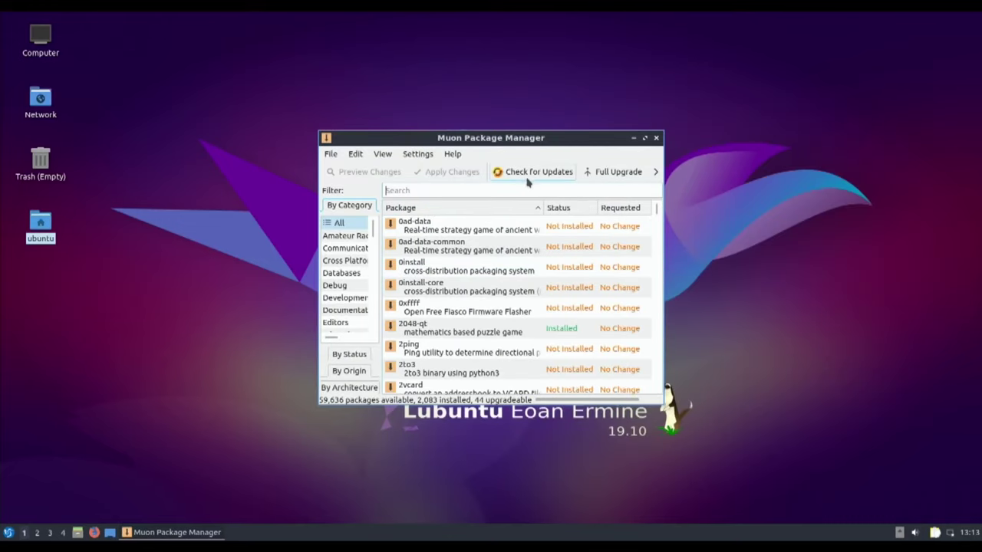
{"action": "left_click", "coordinate": [528, 182]}
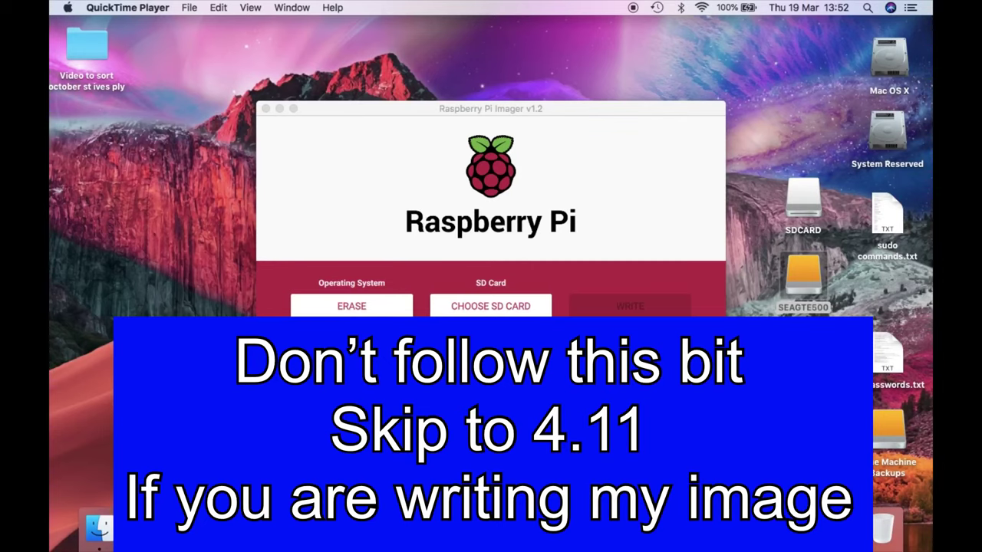
- Choose LUBUNTU191001.IMG from the SEAGTE500 drive as the custom image in Raspberry Pi Imager
{"action": "double_click", "coordinate": [799, 282]}
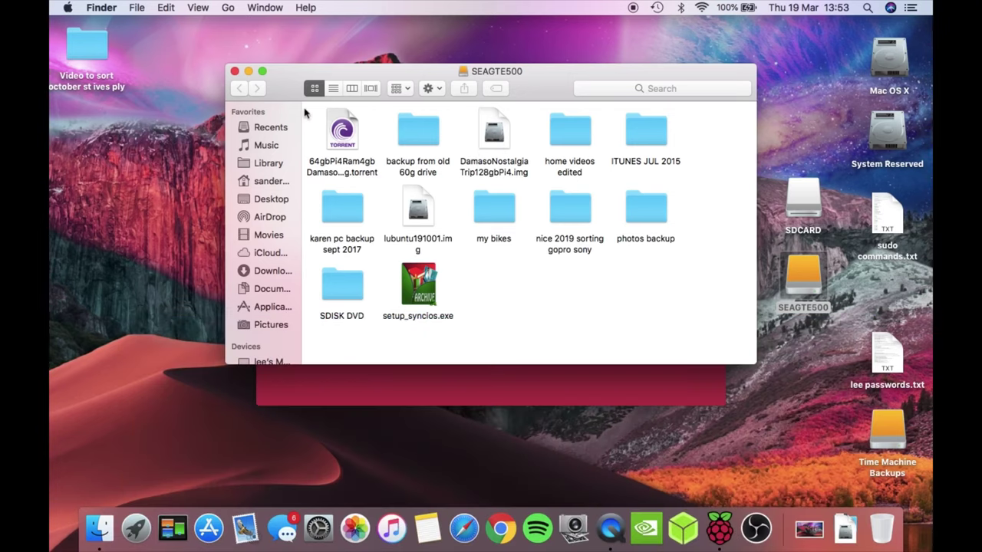
{"action": "left_click", "coordinate": [235, 70]}
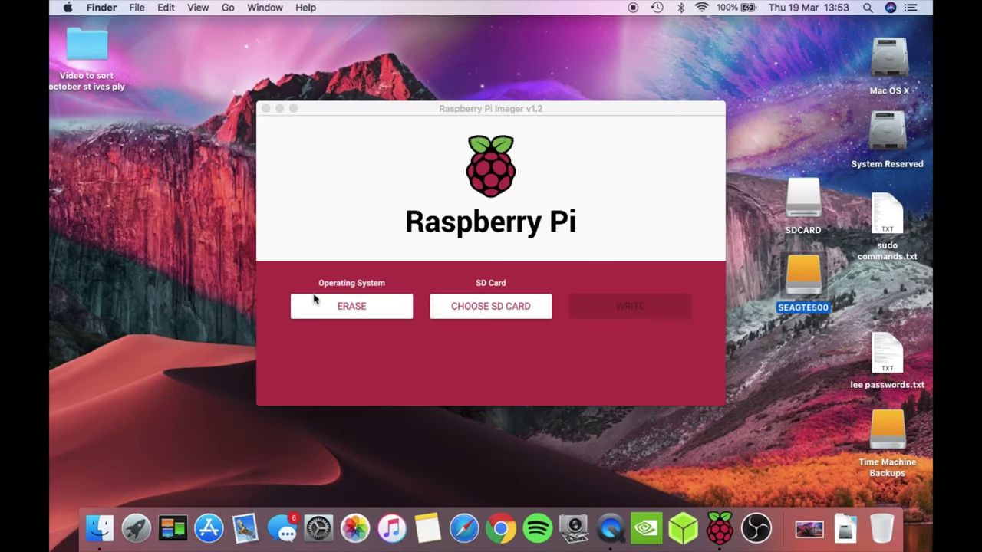
{"action": "left_click", "coordinate": [335, 310]}
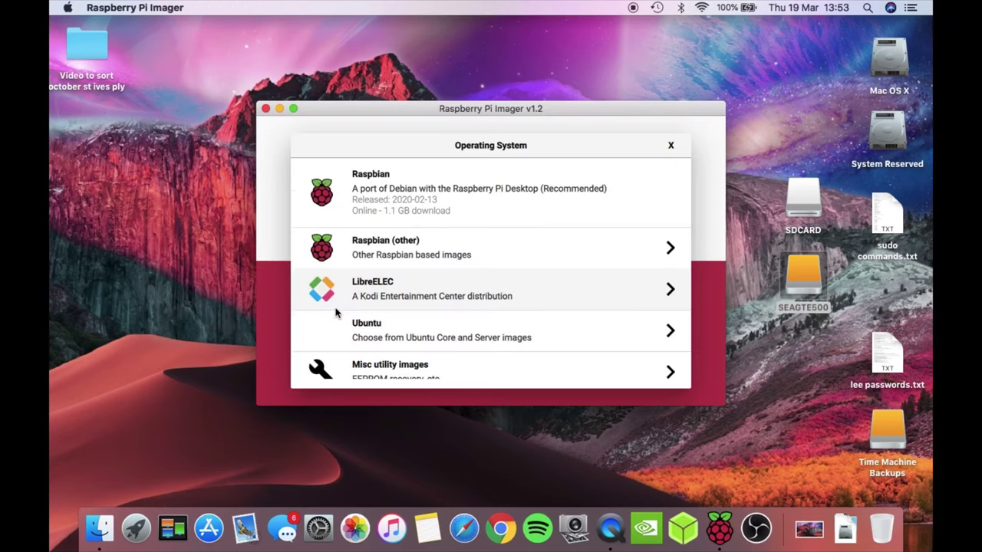
{"action": "scroll", "coordinate": [335, 312], "scroll_direction": "down", "scroll_amount": 3}
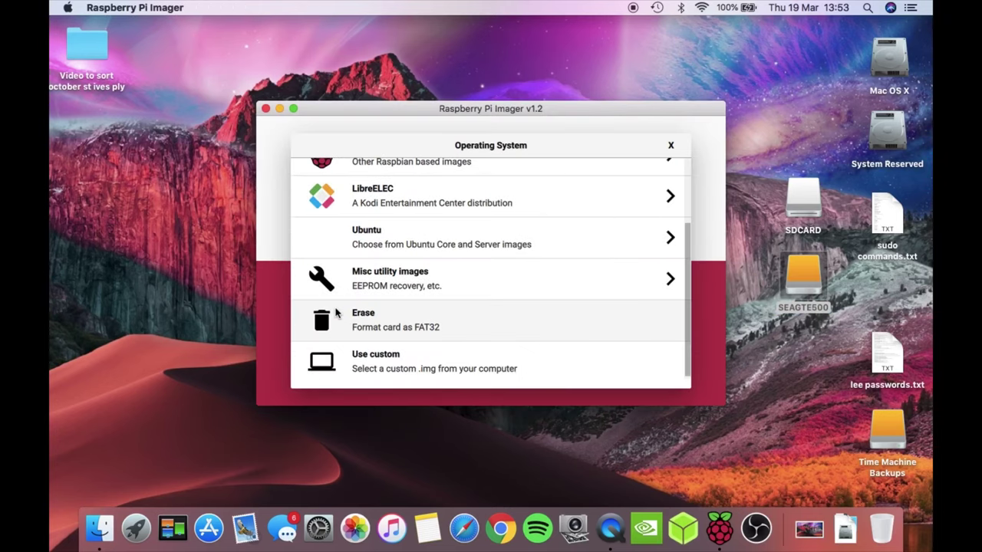
{"action": "left_click", "coordinate": [358, 366]}
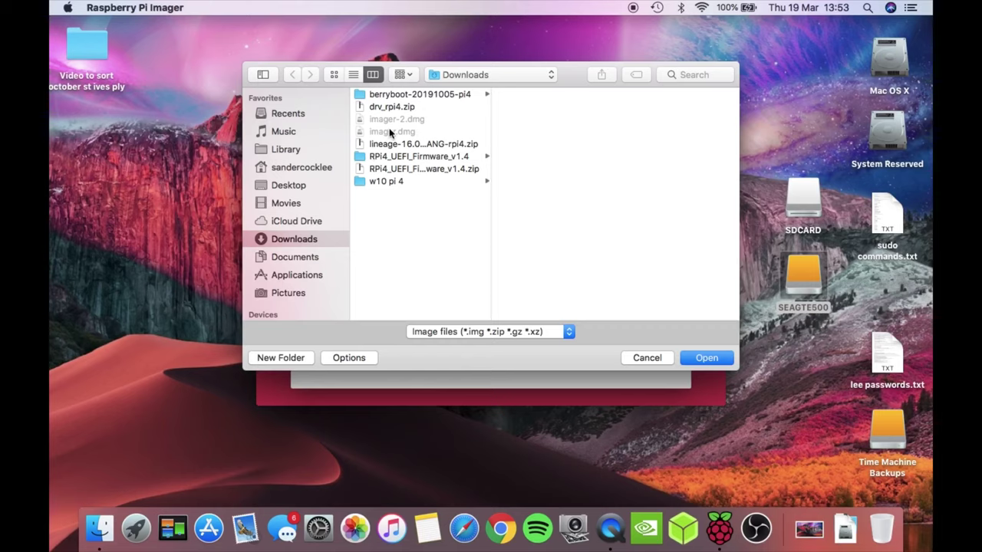
{"action": "scroll", "coordinate": [315, 188], "scroll_direction": "down", "scroll_amount": 3}
{"action": "scroll", "coordinate": [315, 189], "scroll_direction": "down", "scroll_amount": 5}
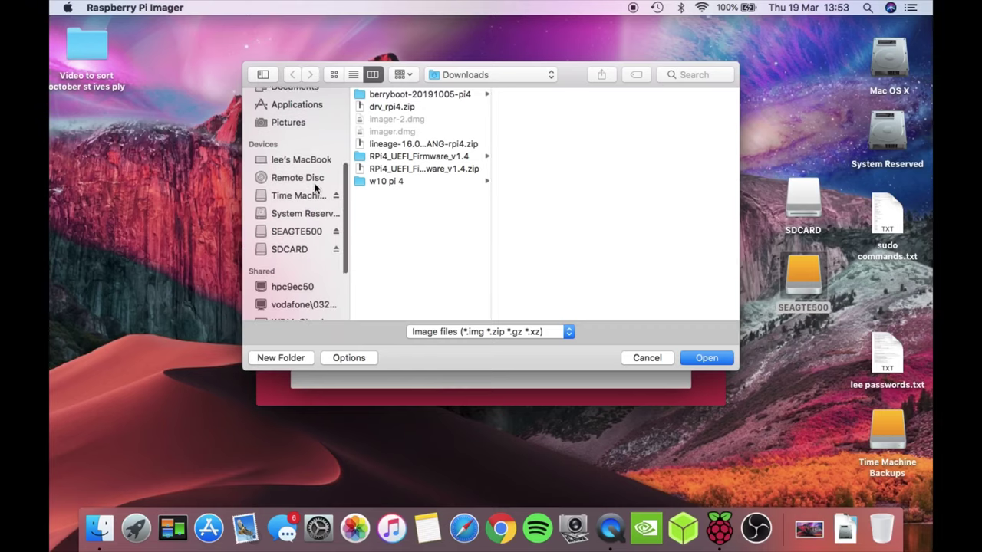
{"action": "left_click", "coordinate": [292, 230]}
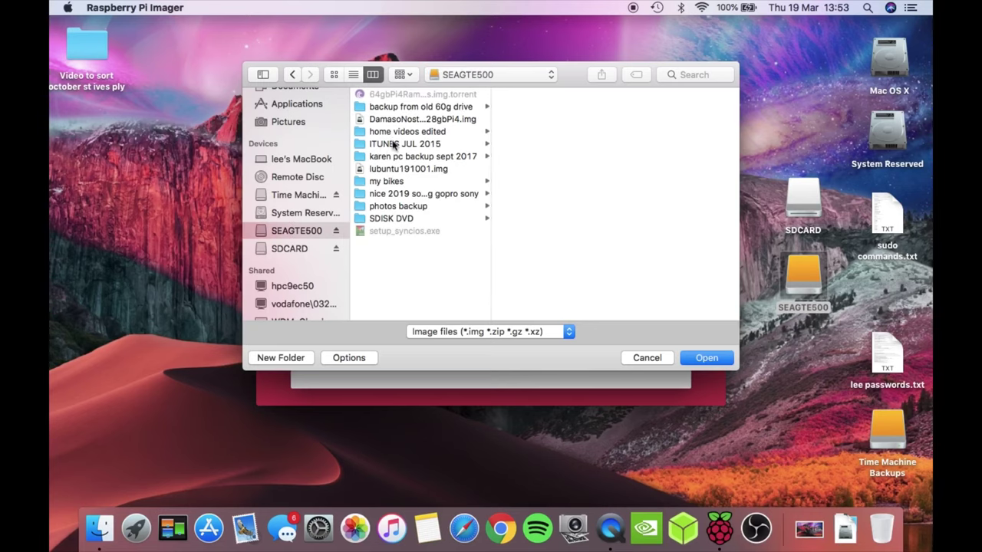
{"action": "left_click", "coordinate": [388, 170]}
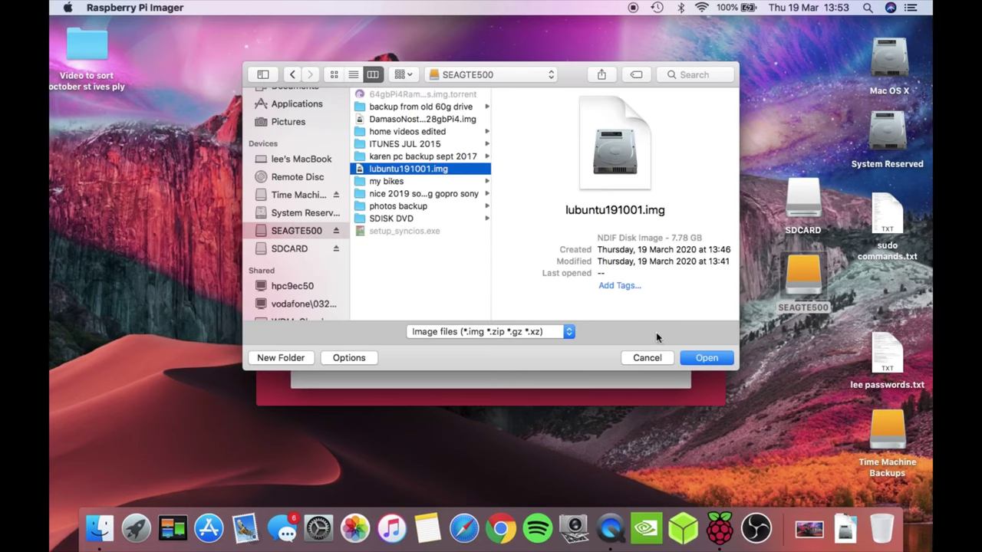
{"action": "left_click", "coordinate": [700, 357]}
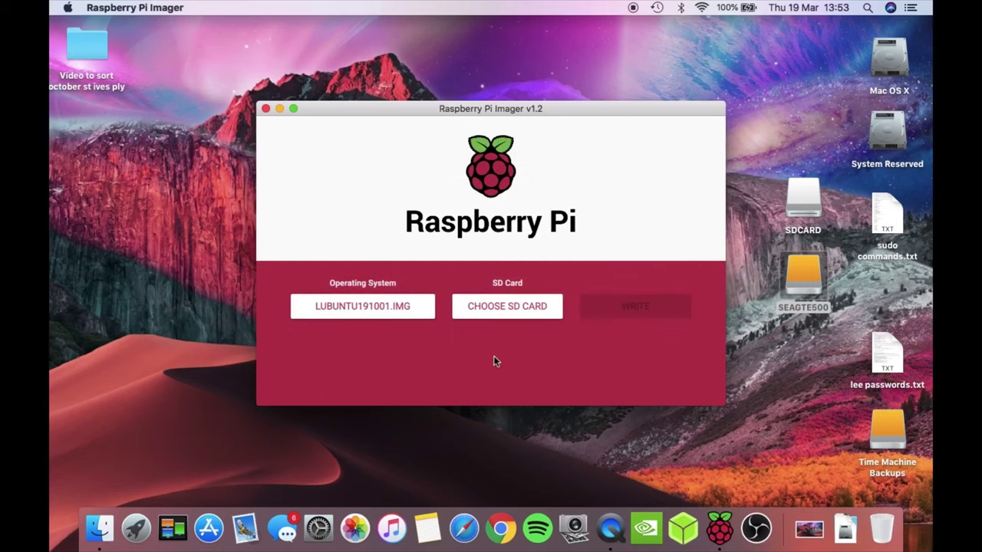
- Write to the 31.4 GB generic storage card and dismiss the resulting write error
{"action": "left_click", "coordinate": [505, 308]}
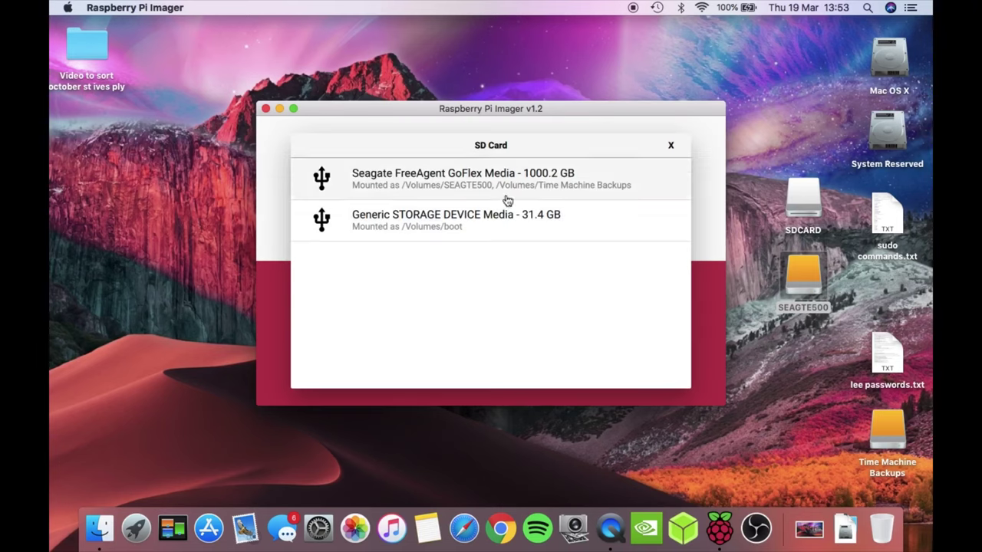
{"action": "left_click", "coordinate": [461, 232]}
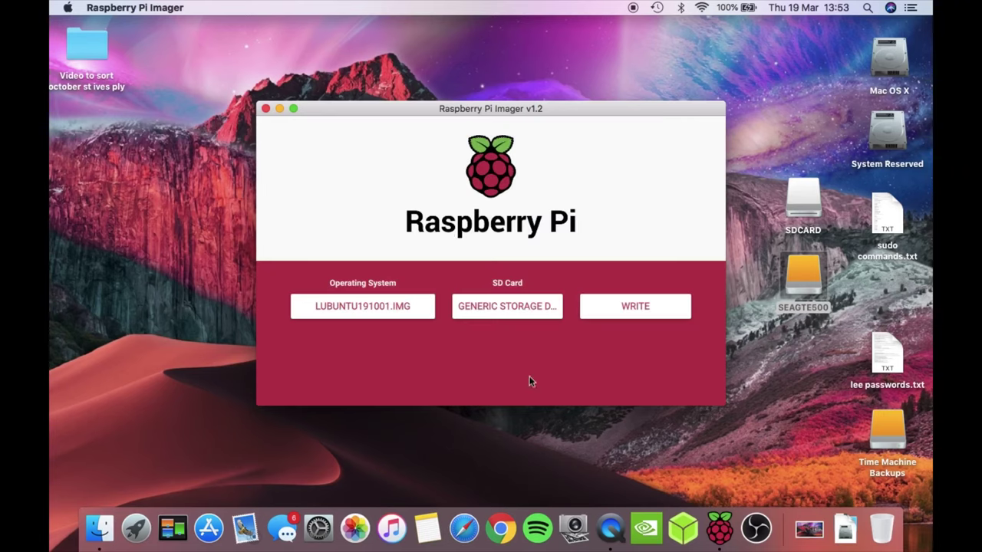
{"action": "left_click", "coordinate": [631, 311]}
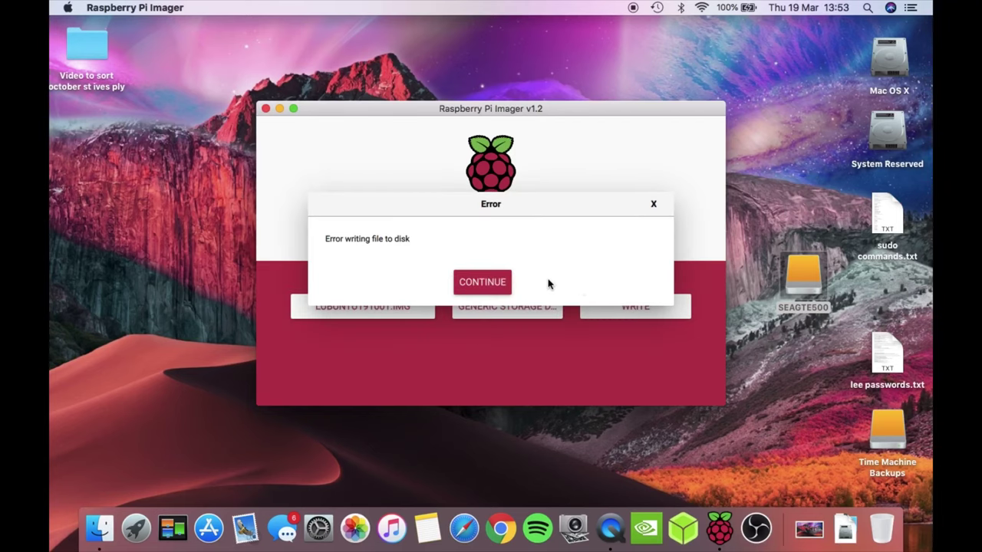
{"action": "left_click", "coordinate": [502, 282]}
- Quit Raspberry Pi Imager and load lubuntu191001.img from SEAGTE500 into balenaEtcher
{"action": "key", "text": "super+q"}
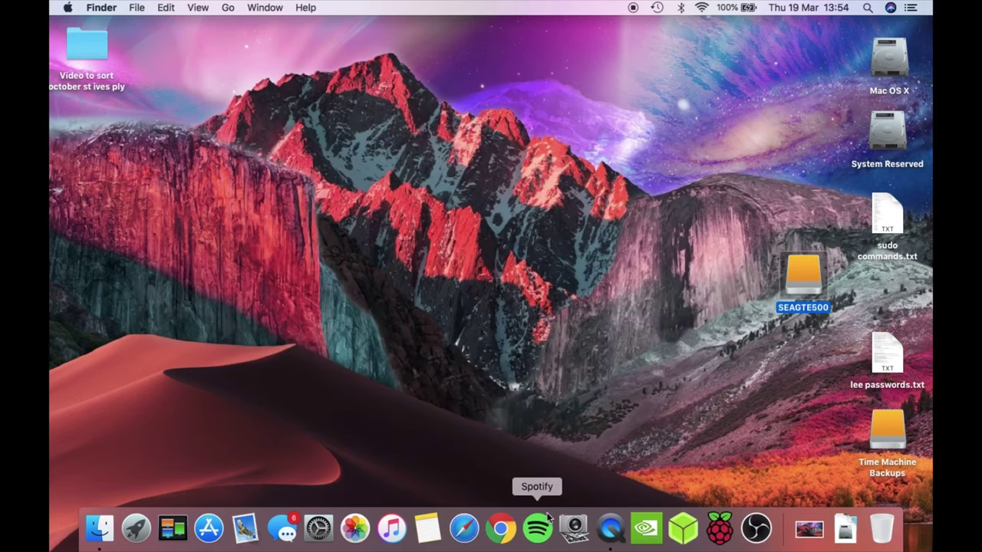
{"action": "left_click", "coordinate": [688, 527]}
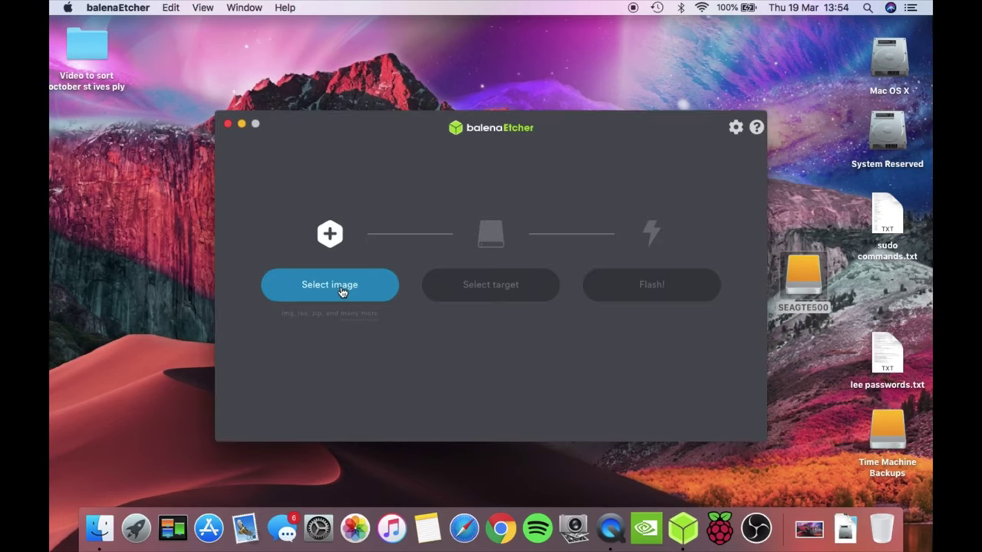
{"action": "left_click", "coordinate": [342, 292]}
{"action": "scroll", "coordinate": [307, 329], "scroll_direction": "down", "scroll_amount": 5}
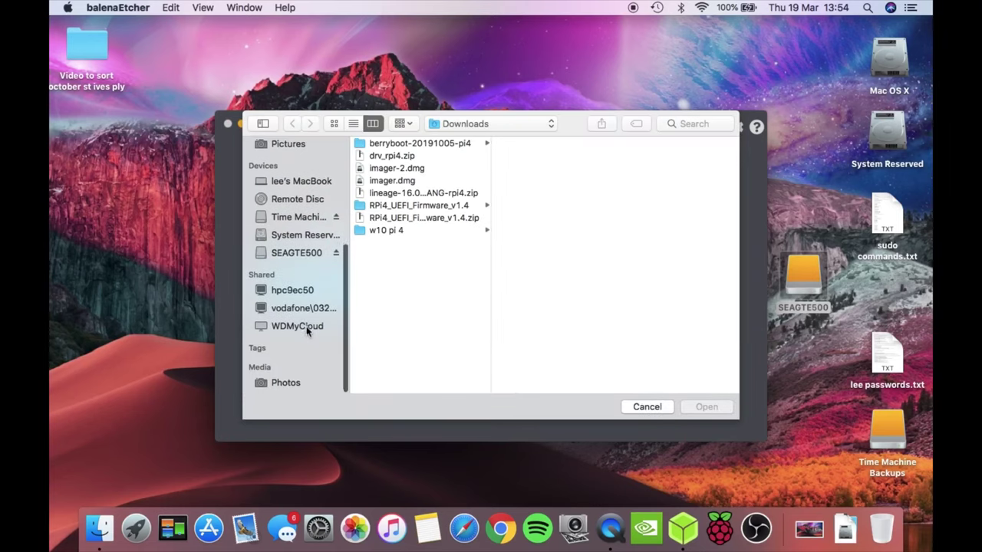
{"action": "left_click", "coordinate": [292, 254]}
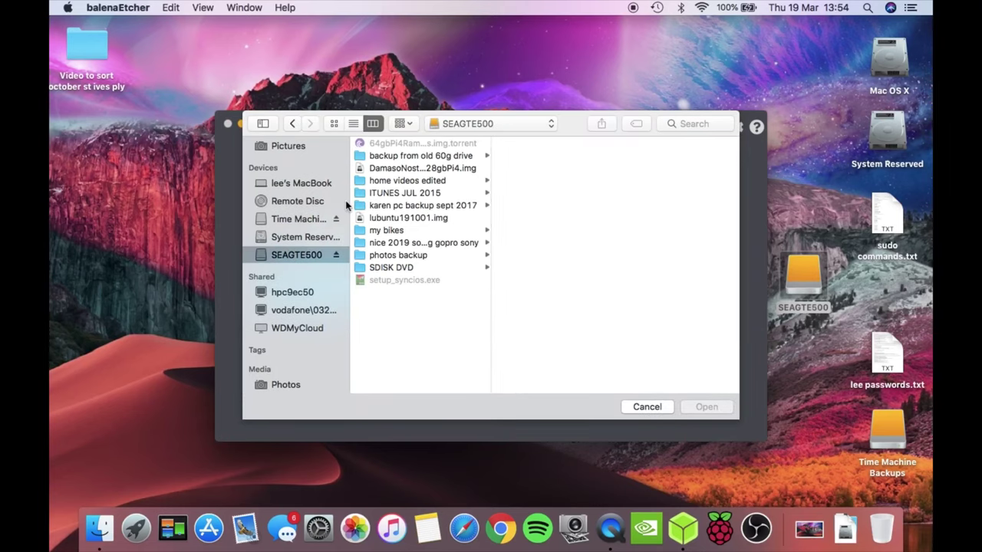
{"action": "left_click", "coordinate": [379, 218]}
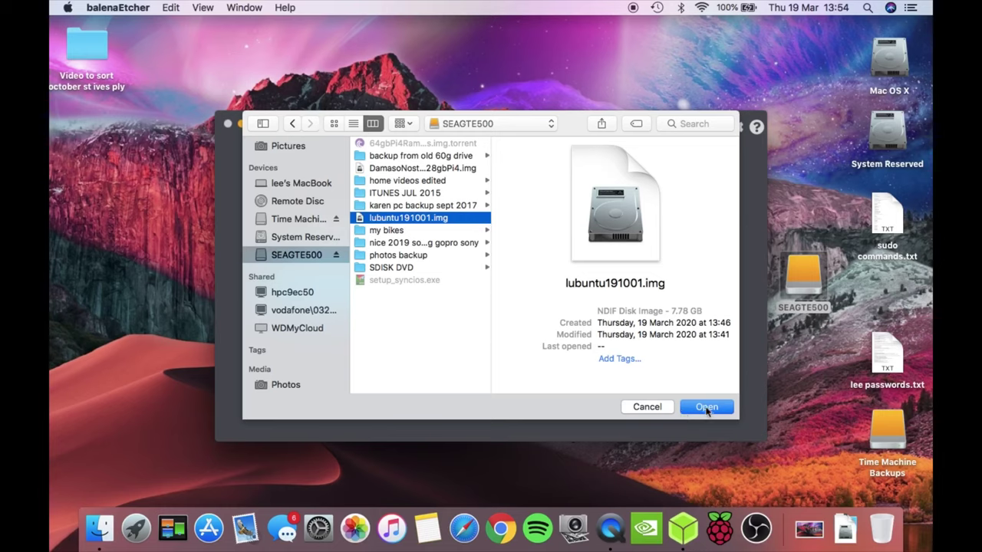
{"action": "left_click", "coordinate": [706, 408]}
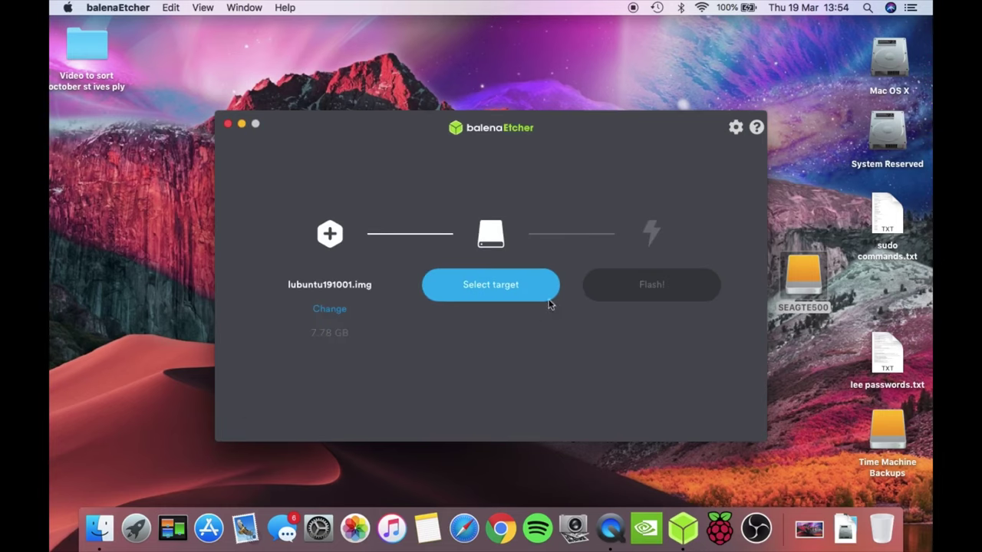
- Target the 31.44 GB Generic STORAGE DEVICE card and start flashing
{"action": "left_click", "coordinate": [546, 300]}
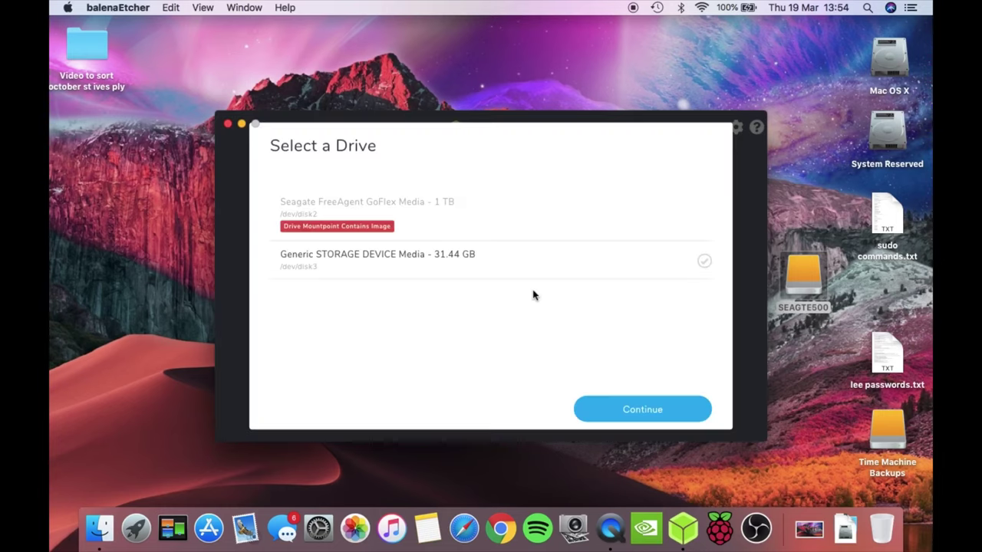
{"action": "left_click", "coordinate": [443, 265]}
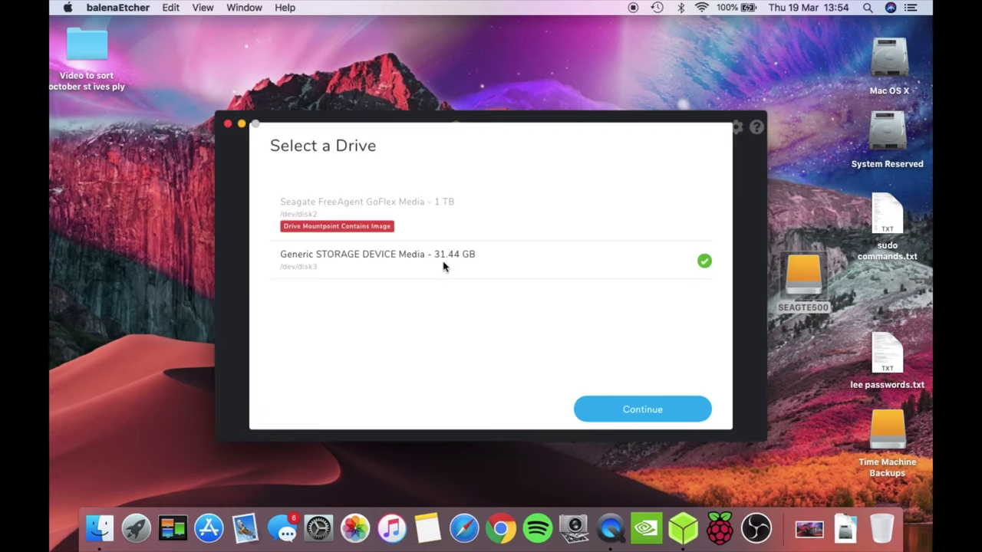
{"action": "left_click", "coordinate": [613, 415]}
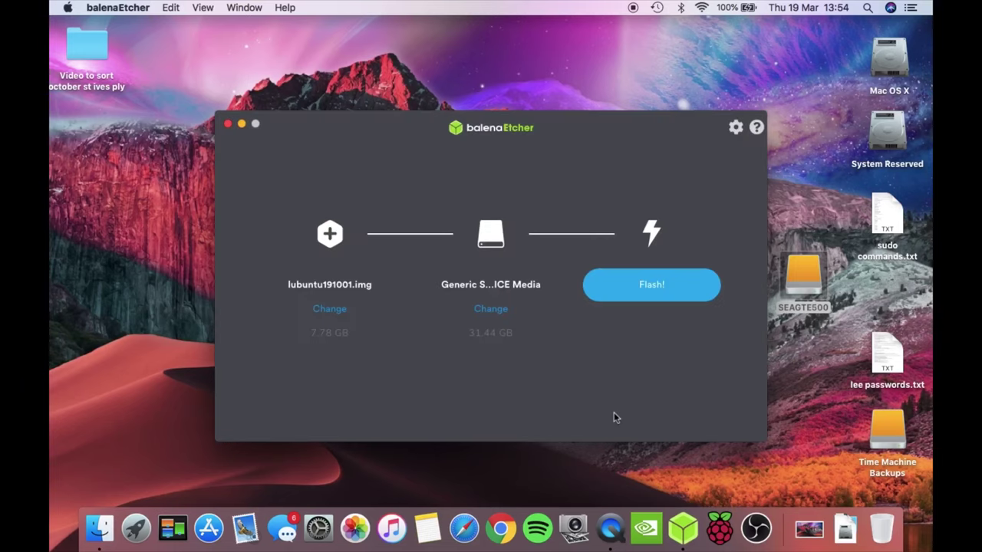
{"action": "left_click", "coordinate": [649, 290]}
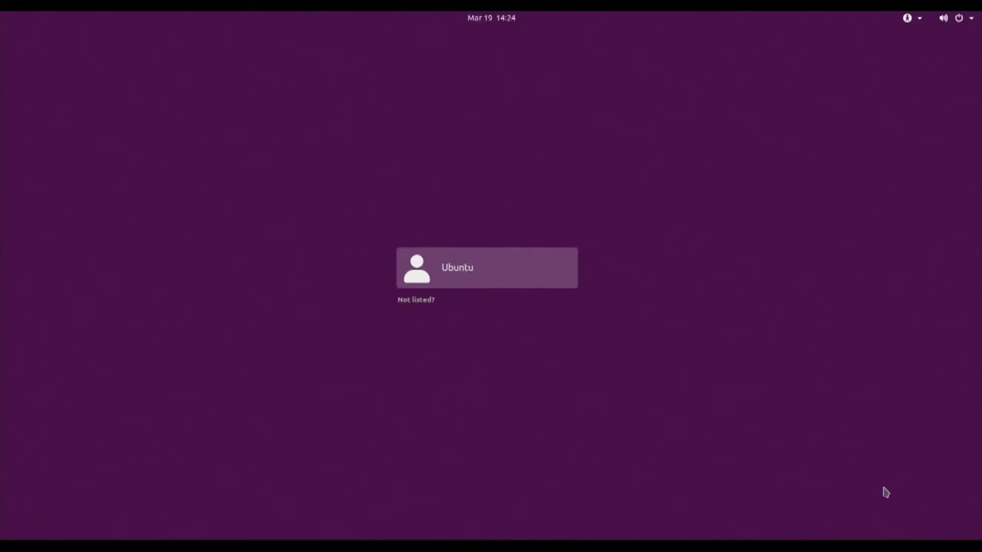
- Sign in as the Ubuntu user with the Lubuntu session, entering the account password
{"action": "left_click", "coordinate": [486, 269]}
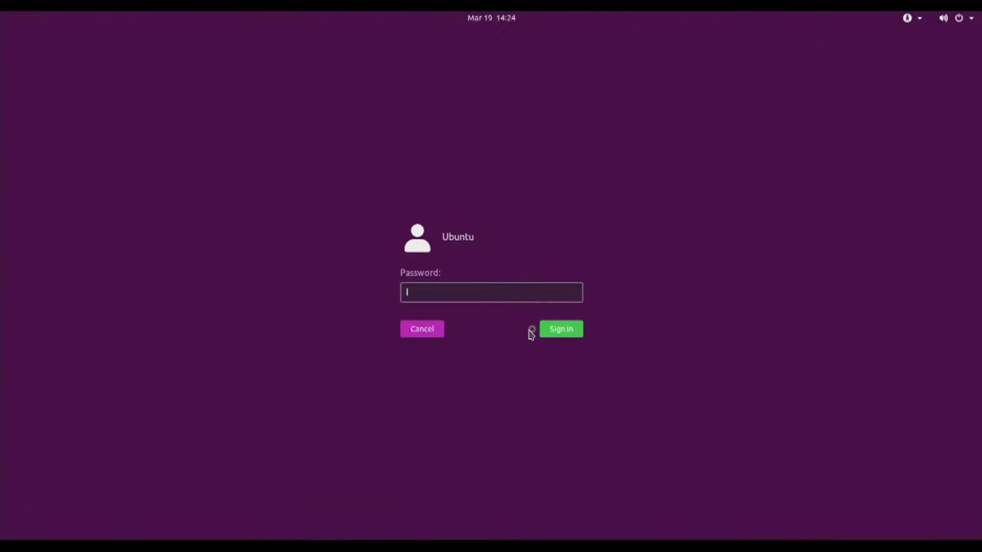
{"action": "left_click", "coordinate": [531, 331]}
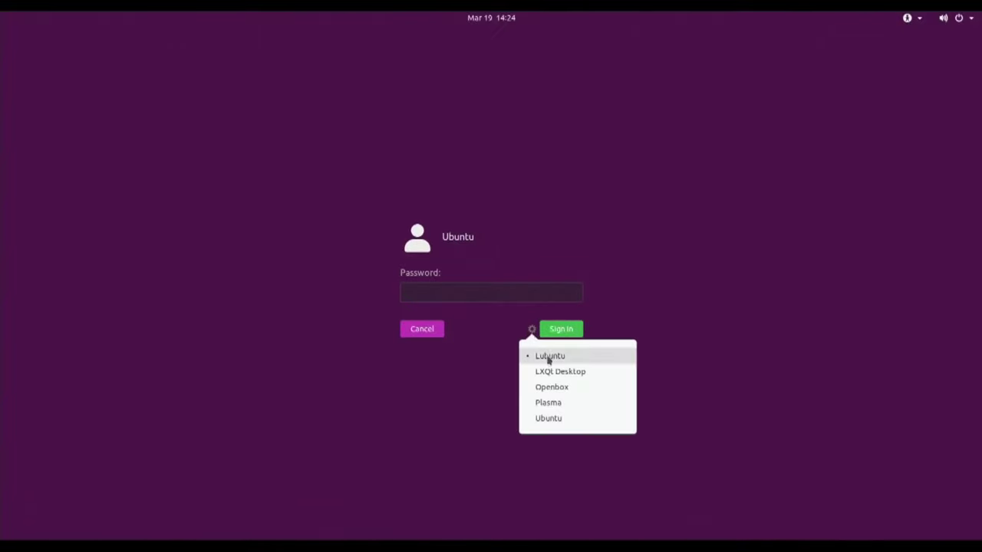
{"action": "left_click", "coordinate": [548, 357]}
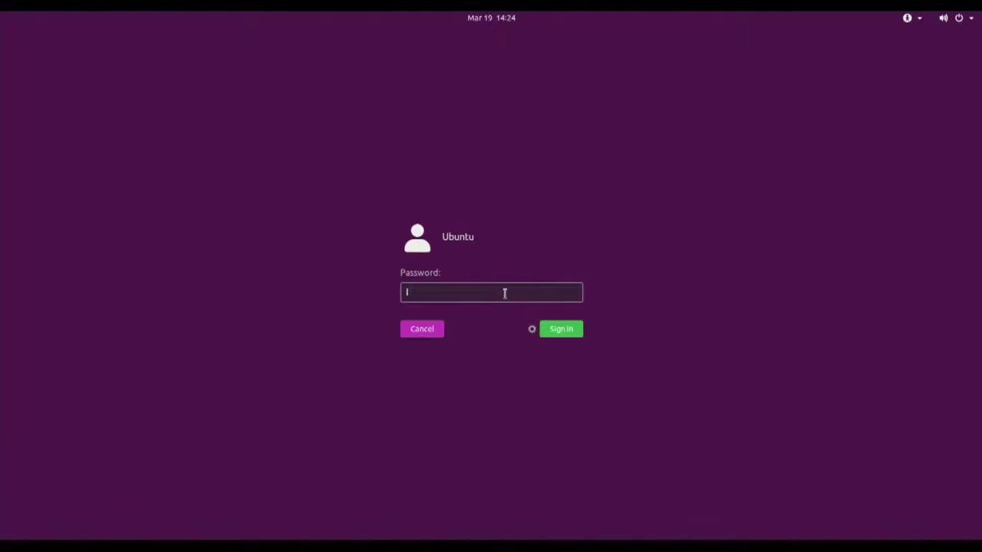
{"action": "type", "text": "***********"}
{"action": "key", "text": "Return"}
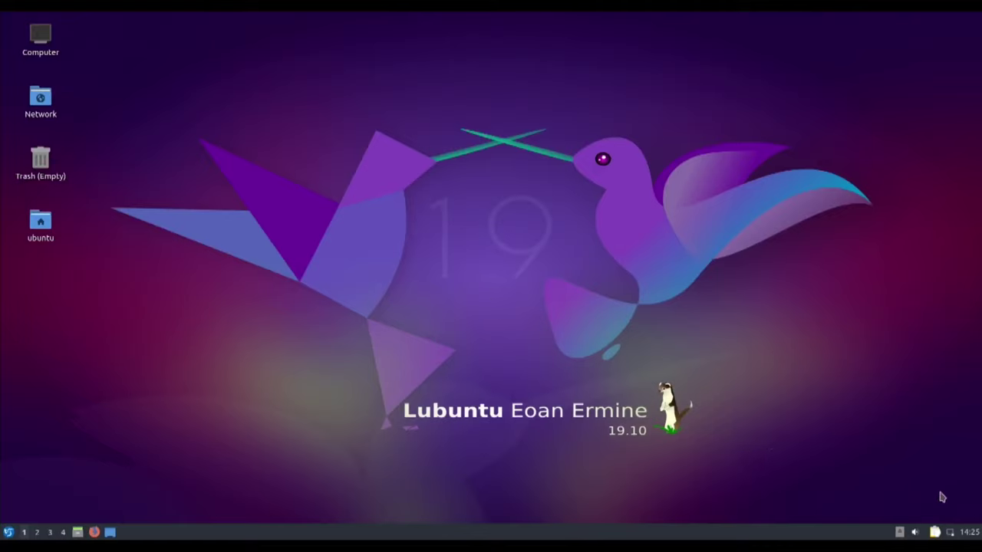
- View the available Wi-Fi networks, close the list, and open the application menu
{"action": "left_click", "coordinate": [952, 534]}
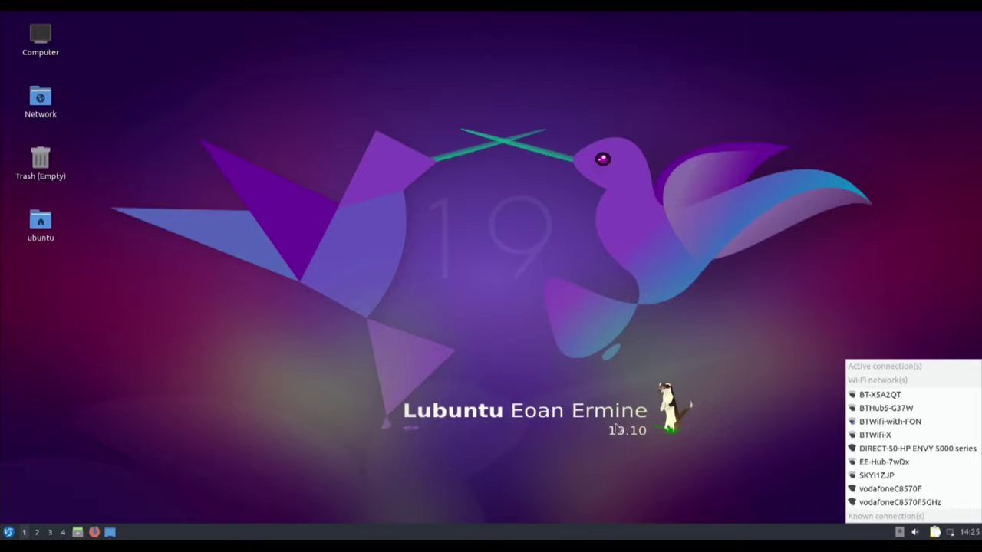
{"action": "left_click", "coordinate": [695, 337]}
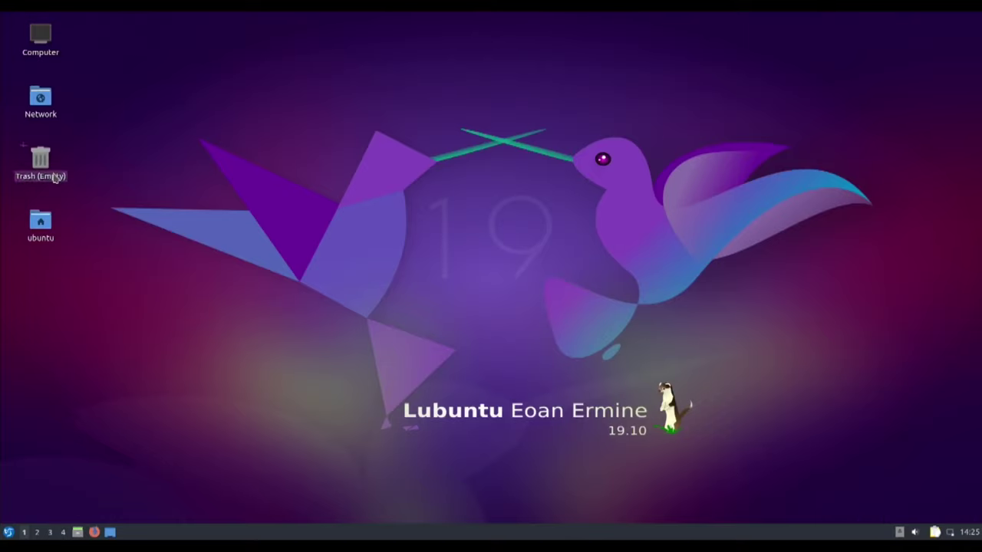
{"action": "left_click", "coordinate": [9, 531]}
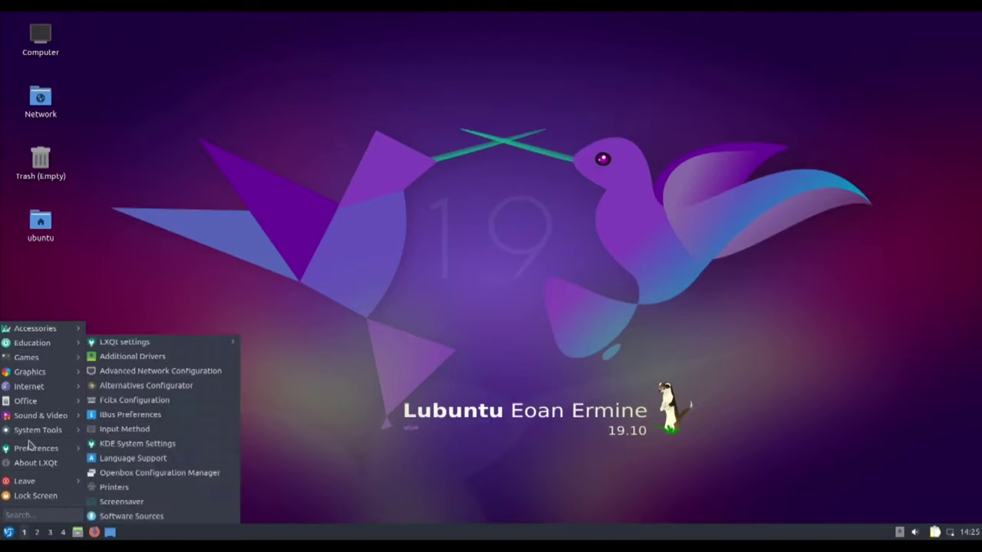
- Check the SD32G card's 29.03 GiB ext4 root partition in KDE Partition Manager, then close it
{"action": "mouse_move", "coordinate": [37, 427]}
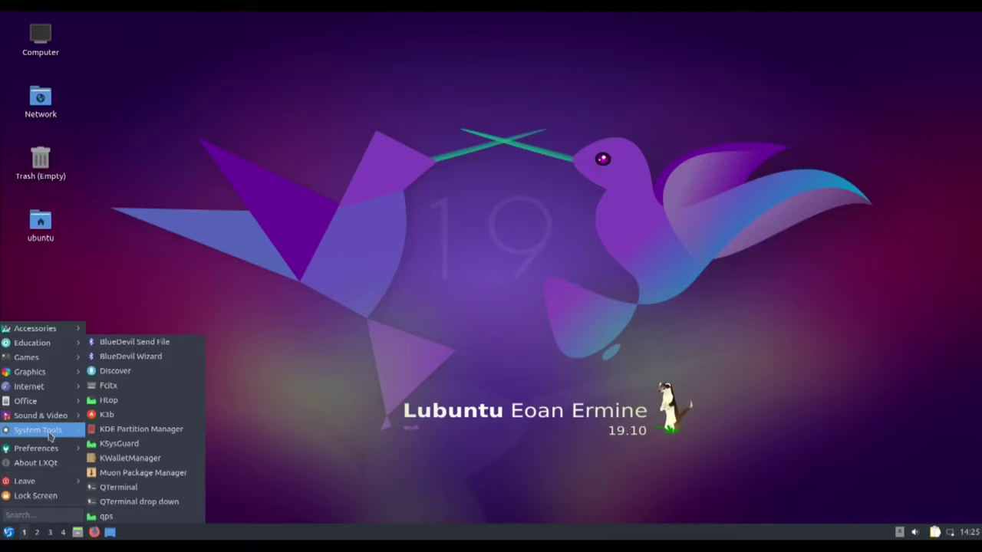
{"action": "left_click", "coordinate": [123, 434]}
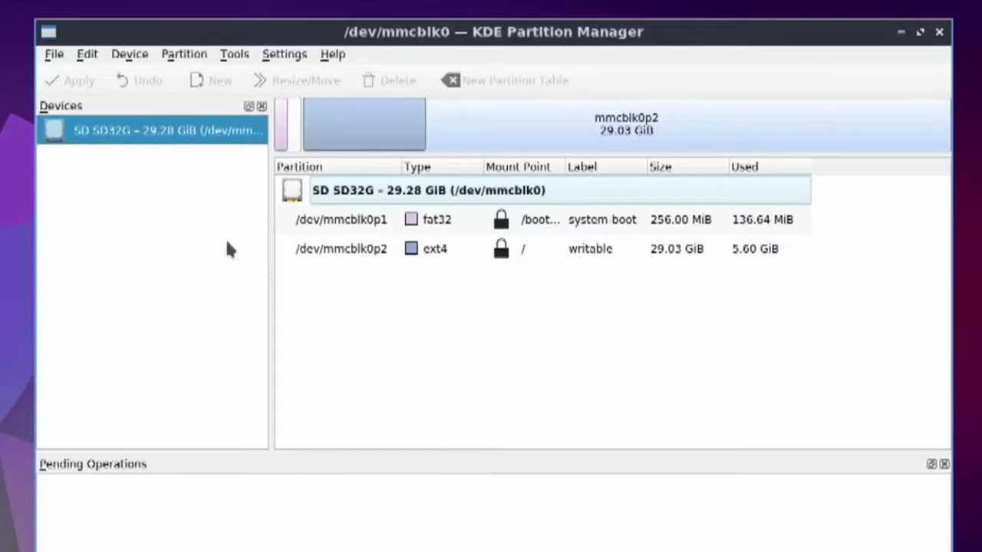
{"action": "left_click", "coordinate": [939, 33]}
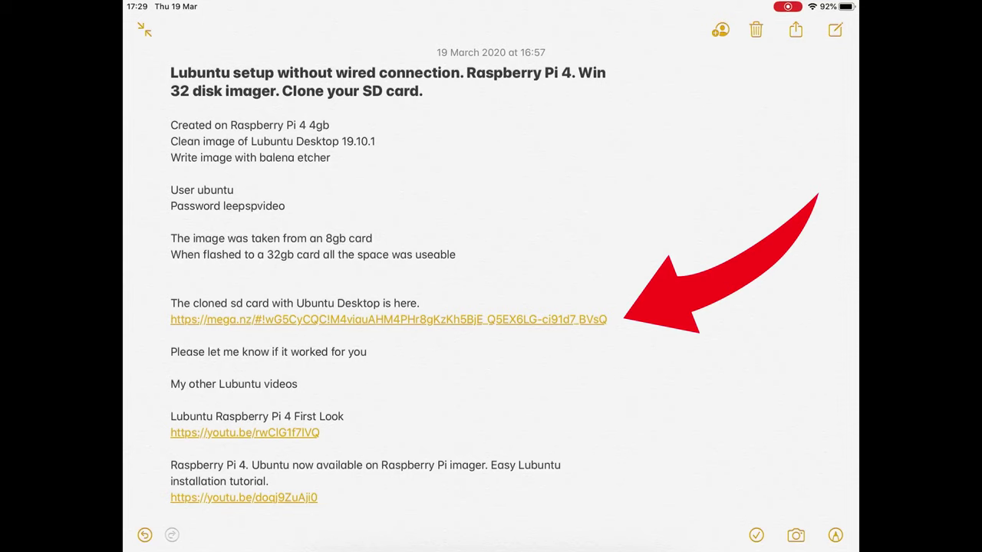
- Read through the note's MEGA link and video links, then go back to the iPad home screen
{"action": "scroll", "coordinate": [492, 282], "scroll_direction": "down", "scroll_amount": 3}
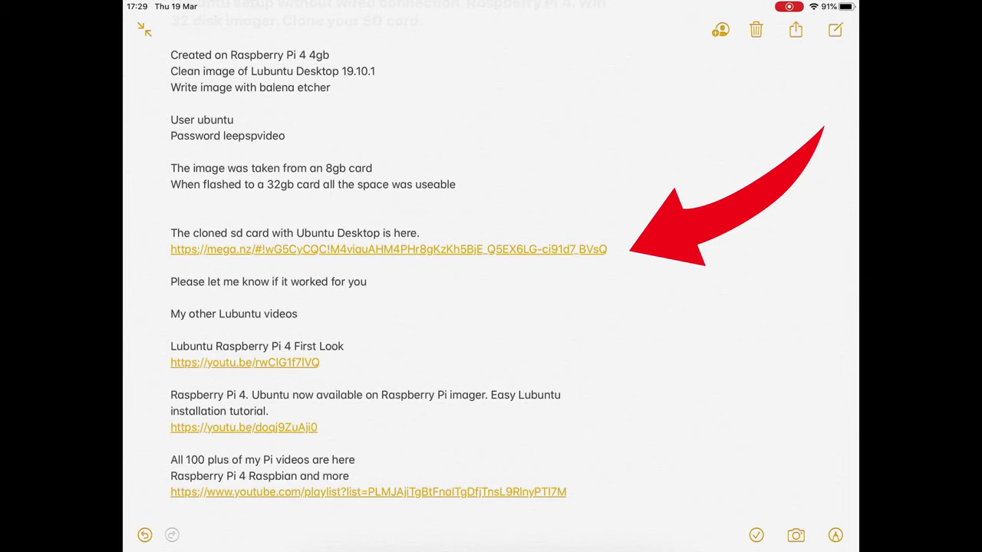
{"action": "scroll", "coordinate": [491, 276], "scroll_direction": "up", "scroll_amount": 2}
{"action": "key", "text": "super+h"}
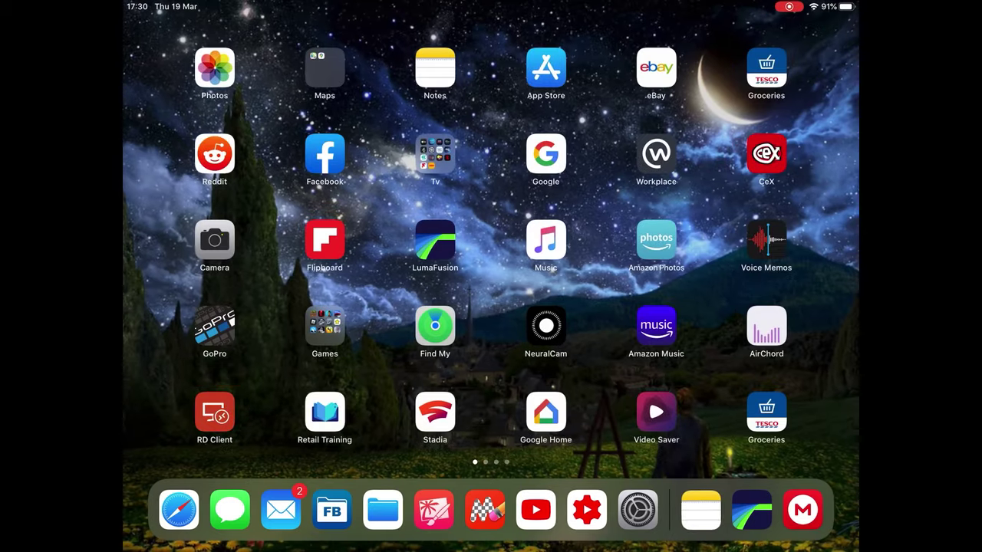